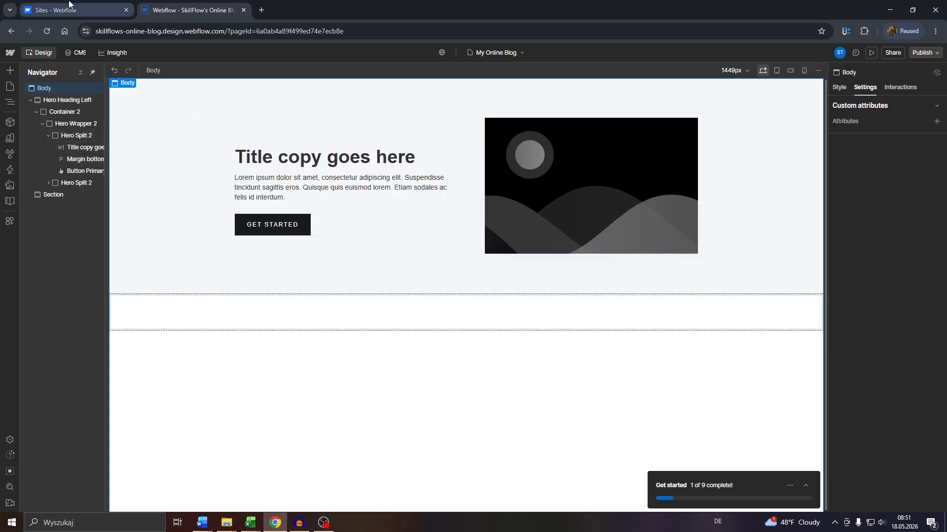
left_click(69, 4)
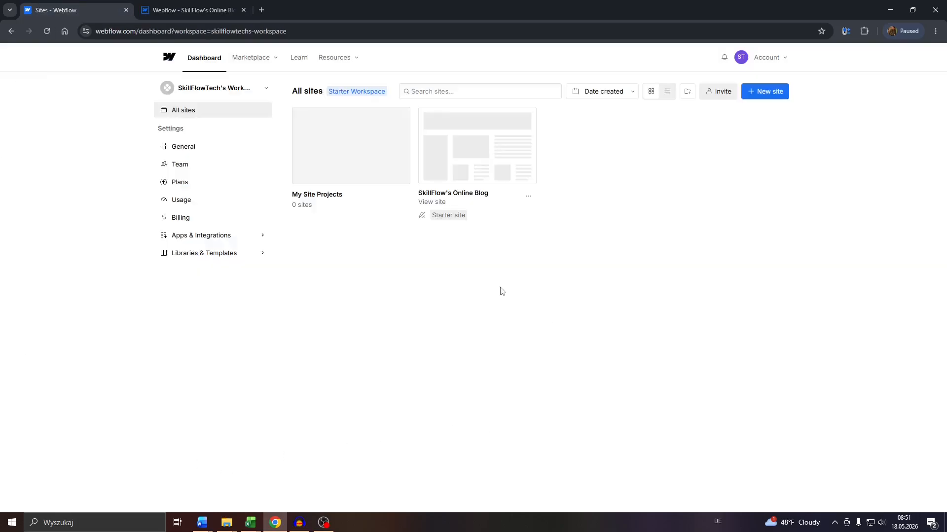
mouse_move(454, 171)
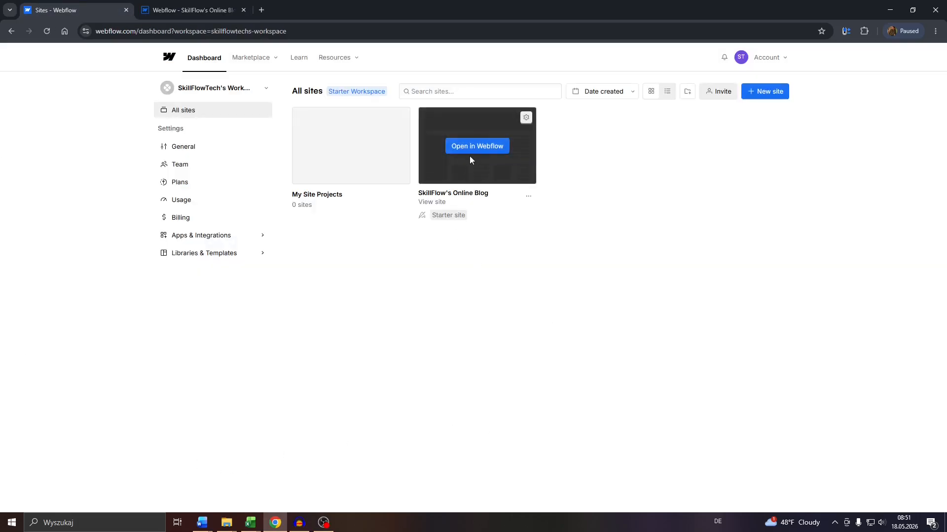
left_click(185, 6)
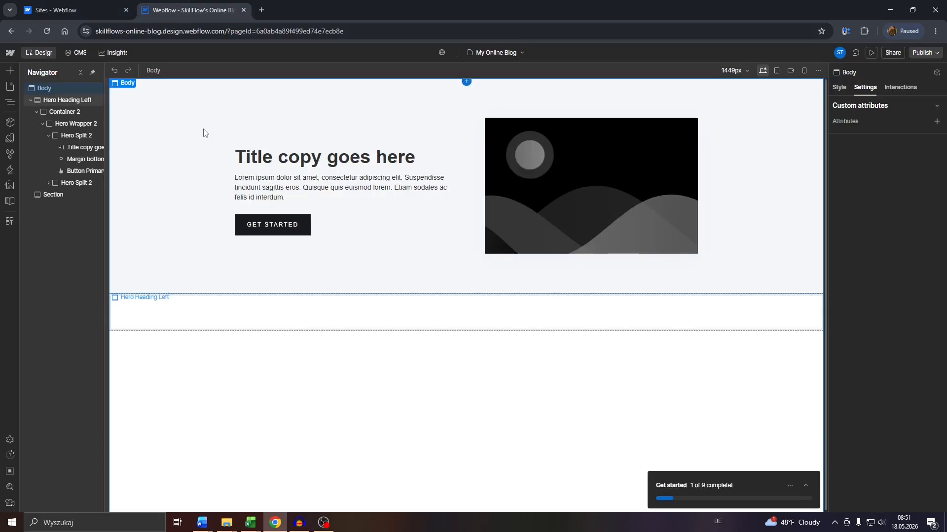
left_click(8, 91)
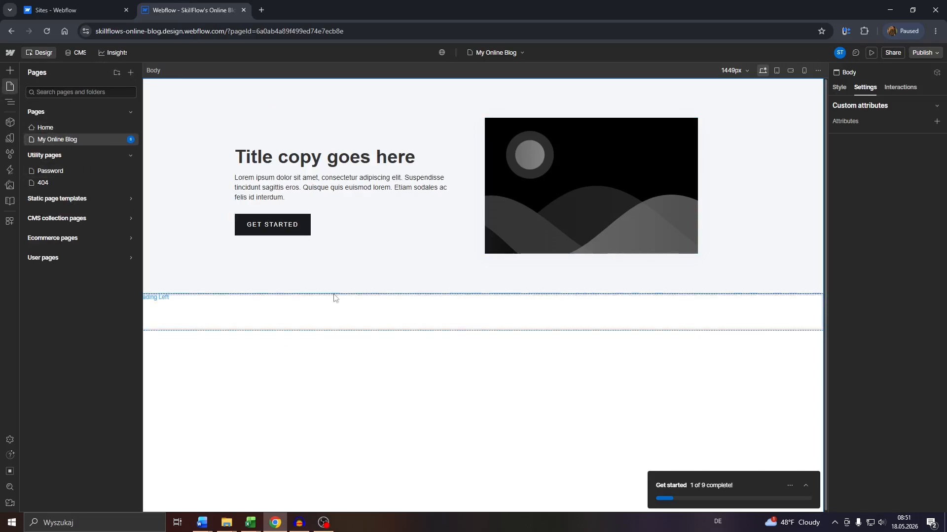
key("z")
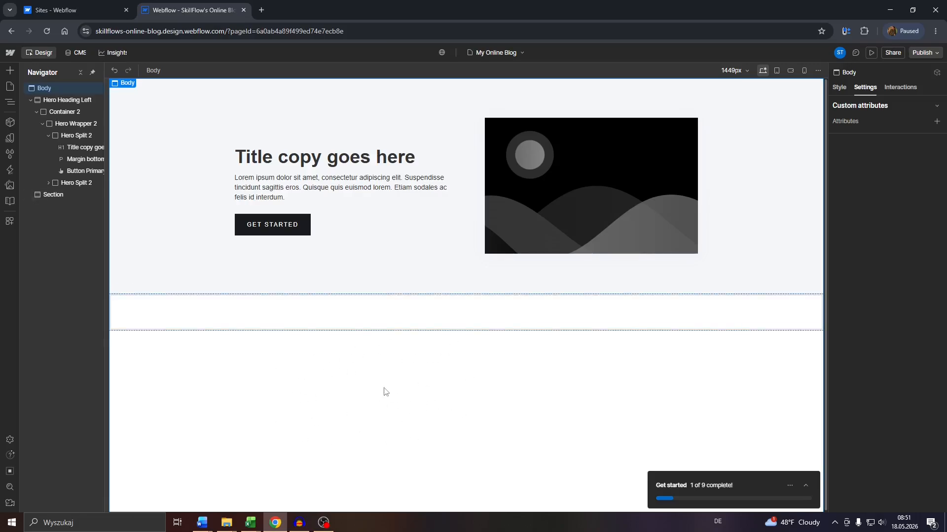
left_click(259, 313)
left_click(279, 411)
- Add an Image element to the page body below the empty section and enlarge it to about 339 px wide
left_click(10, 72)
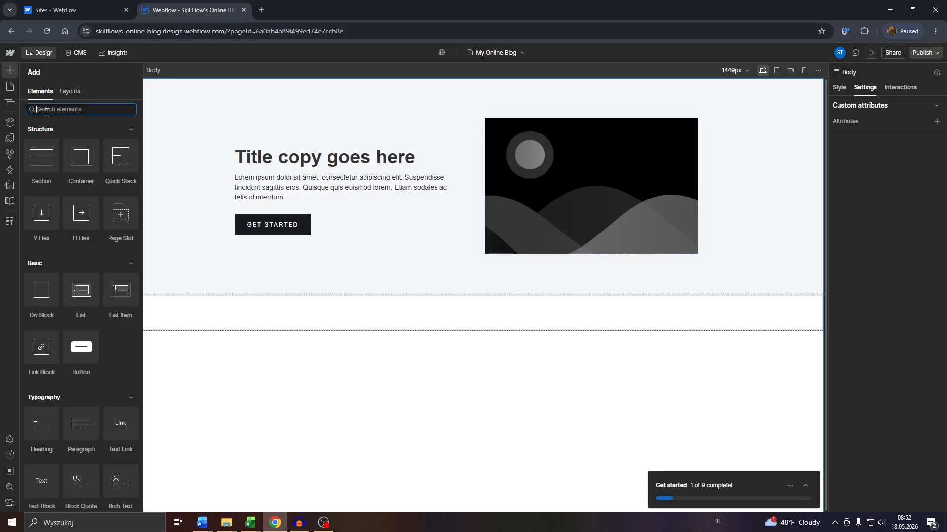
scroll(113, 337, "down", 5)
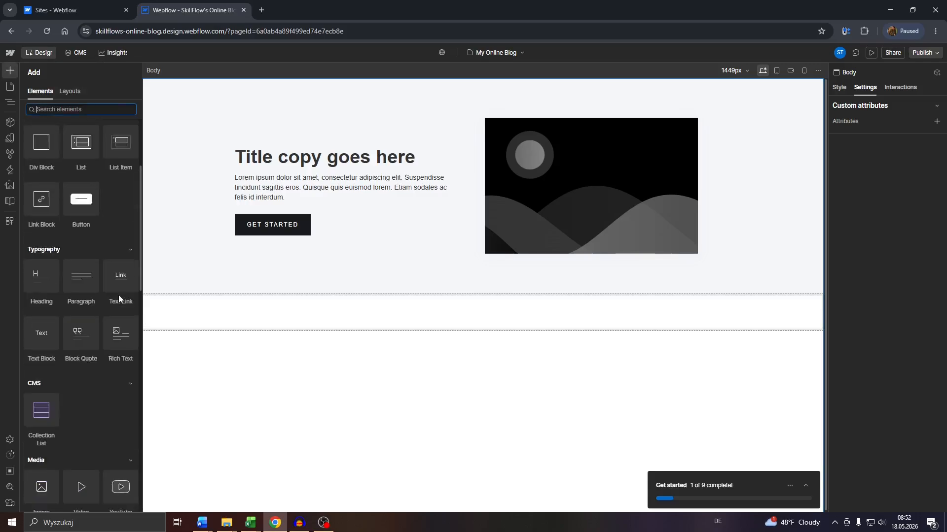
scroll(103, 286, "down", 2)
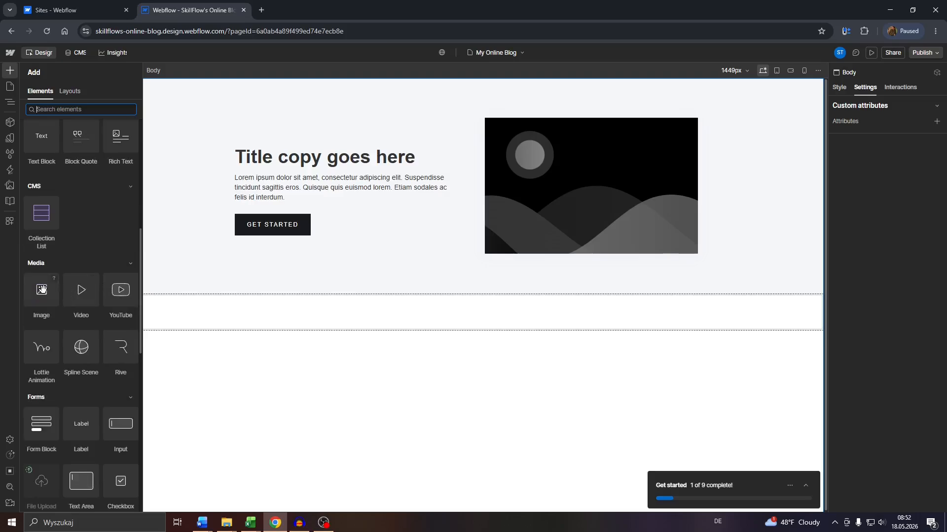
left_click_drag(42, 289, 279, 396)
left_click(254, 388)
left_click_drag(165, 374, 236, 390)
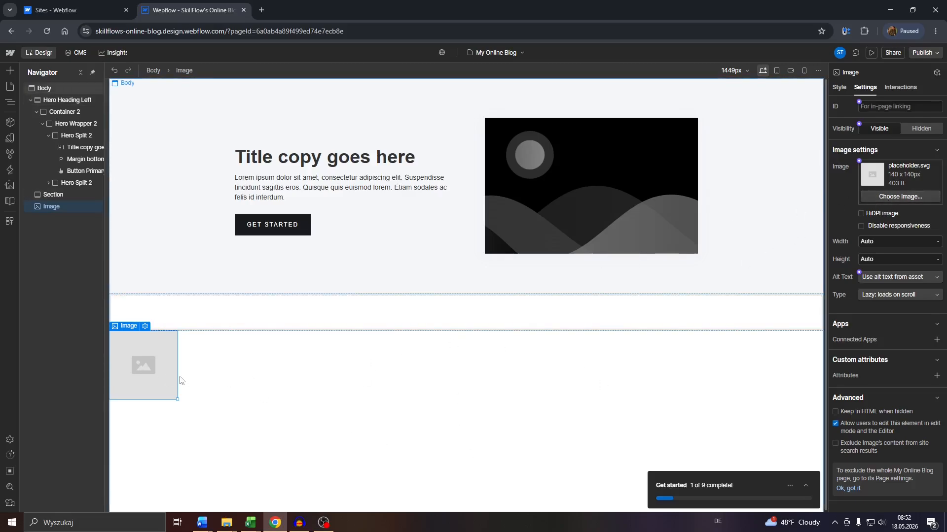
left_click_drag(177, 399, 275, 497)
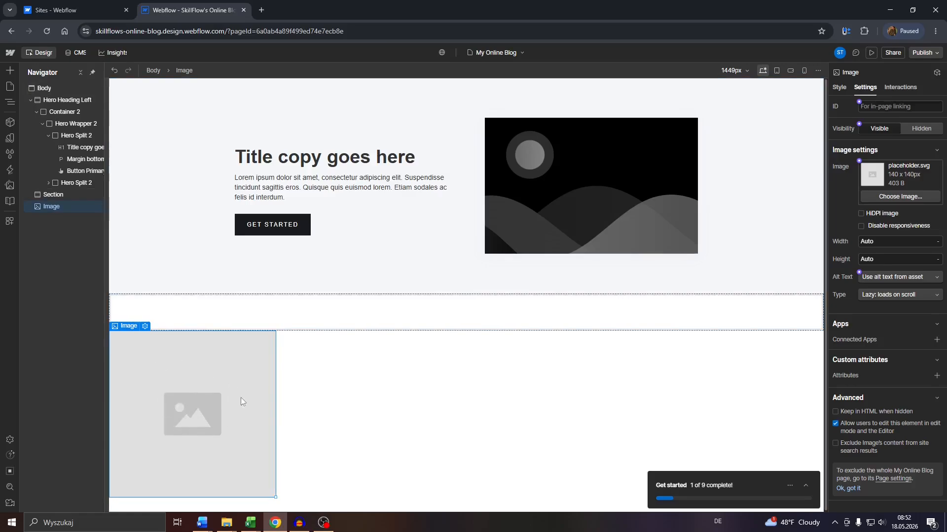
- Move the placeholder image into the empty section below the hero
left_click_drag(155, 410, 243, 331)
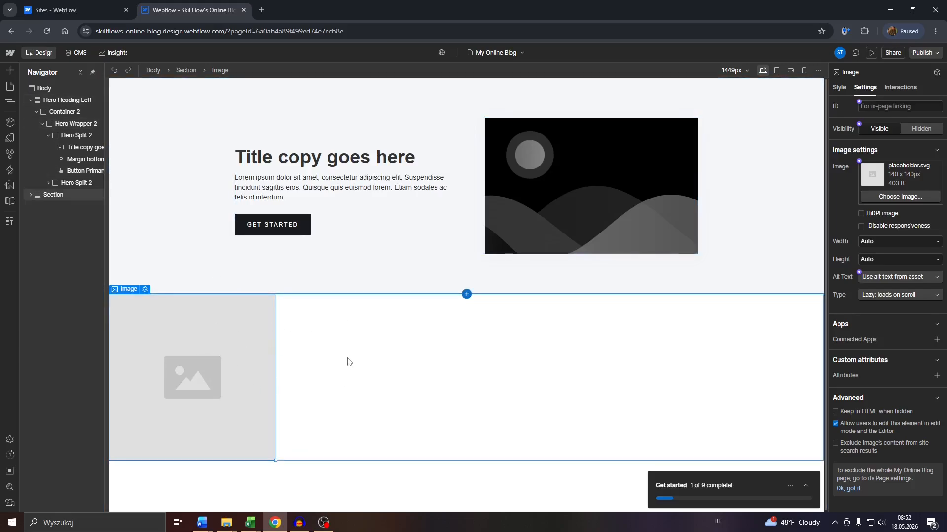
left_click(325, 470)
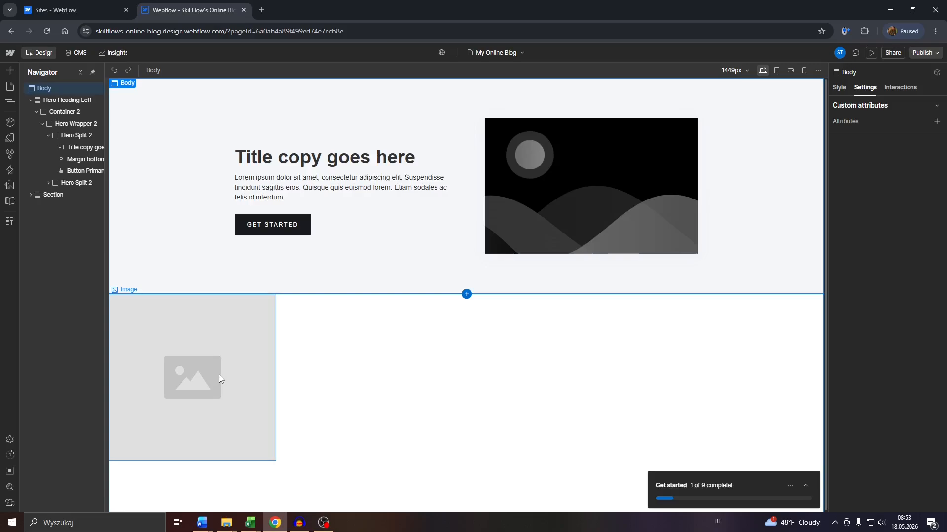
left_click(190, 369)
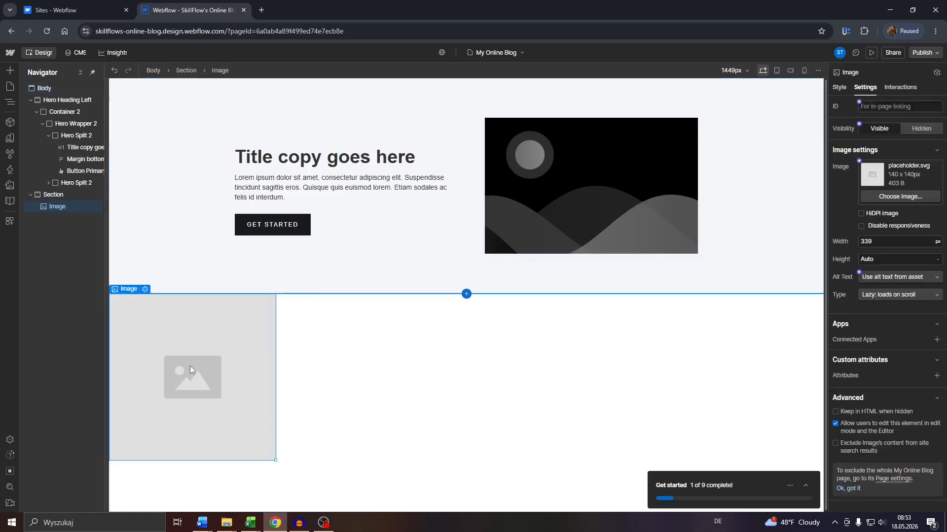
- Take the placeholder image back out of the section and delete it from the page
left_click_drag(190, 370, 398, 387)
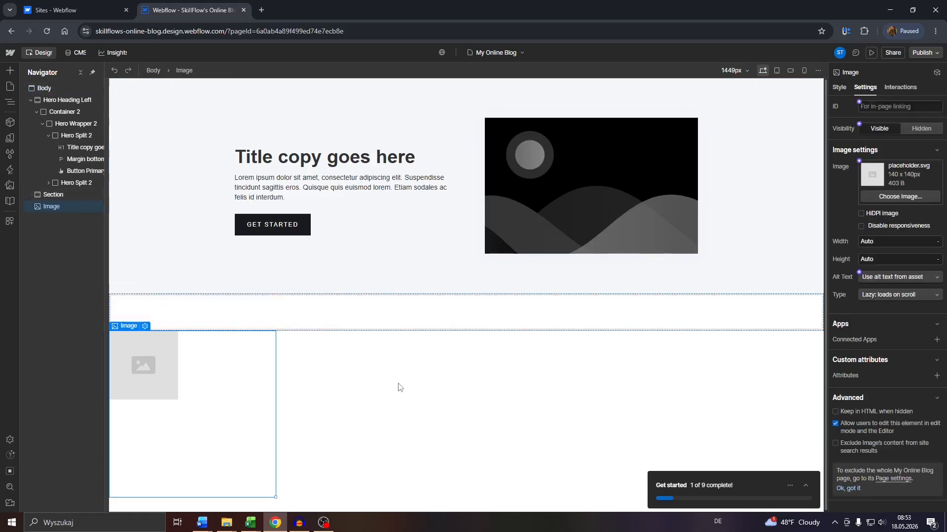
key("Delete")
left_click(385, 382)
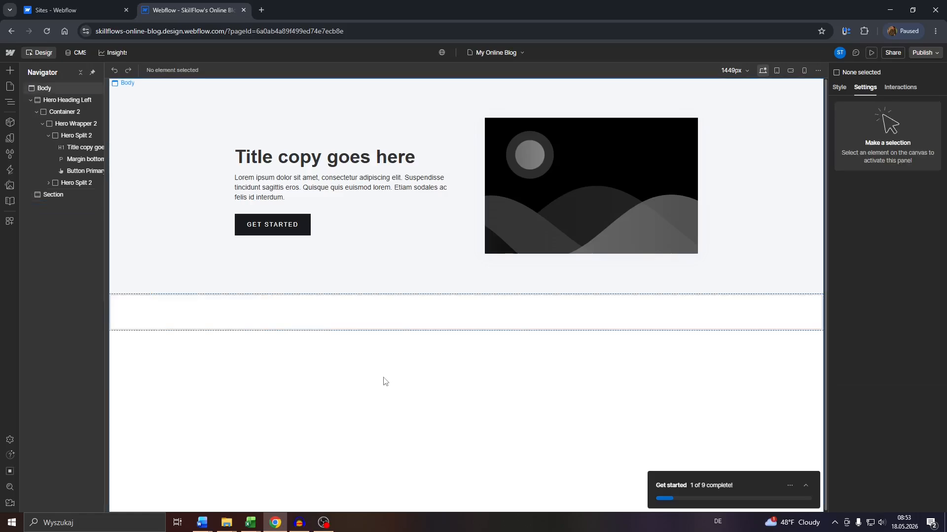
- Insert the Gallery Overview layout from the Starter library into the empty section below the hero
left_click(13, 71)
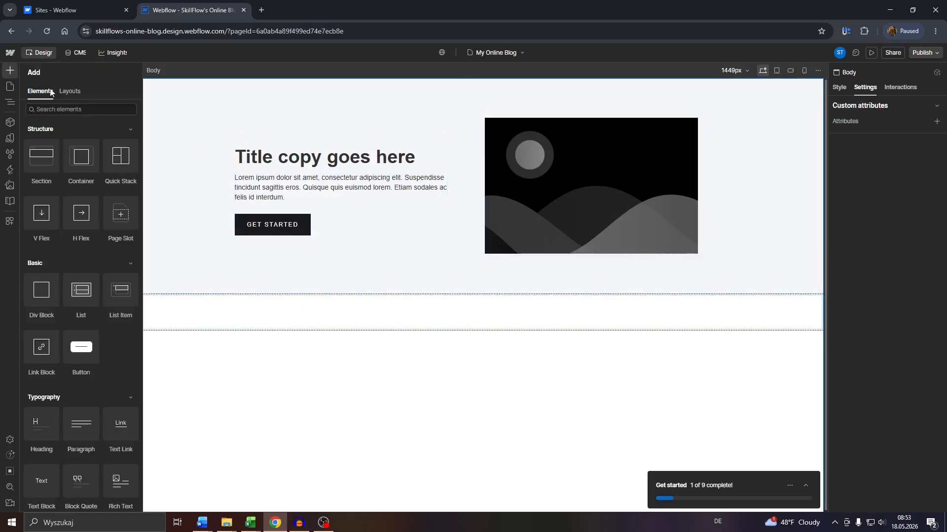
left_click(72, 92)
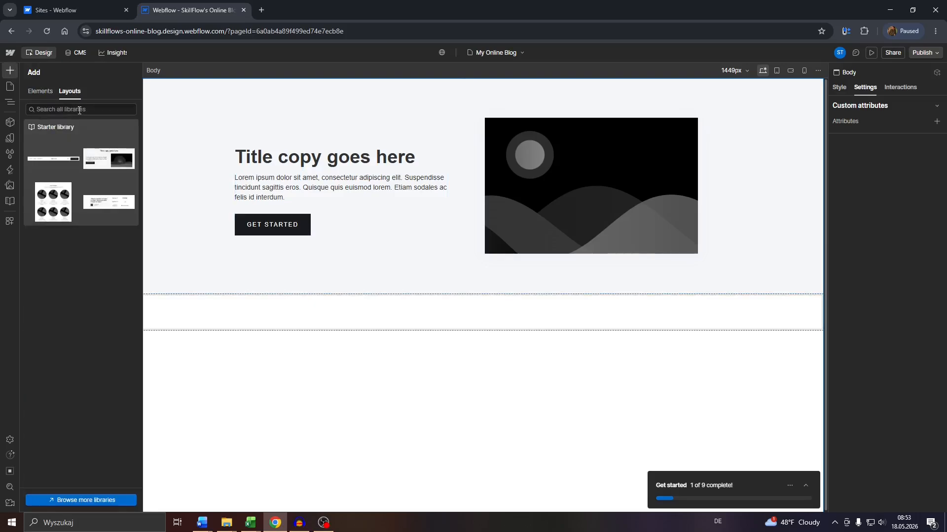
left_click(56, 130)
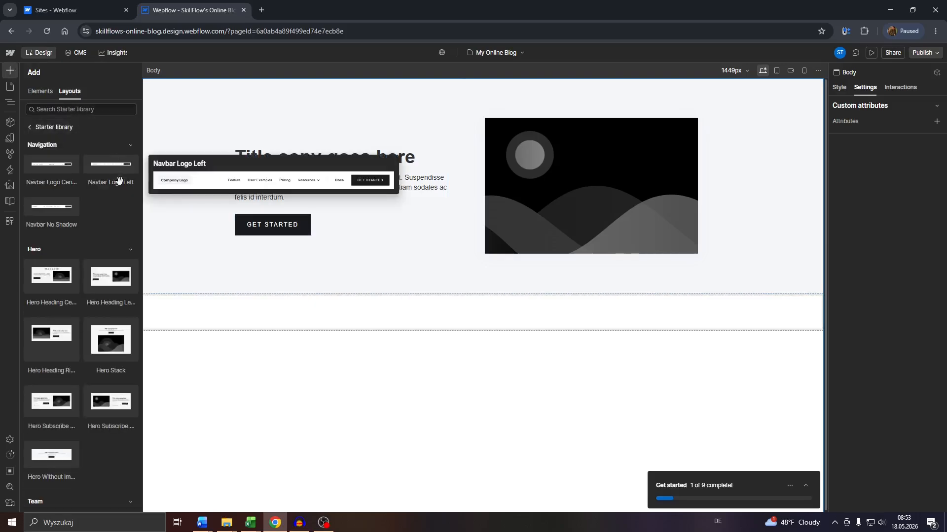
scroll(117, 206, "down", 2)
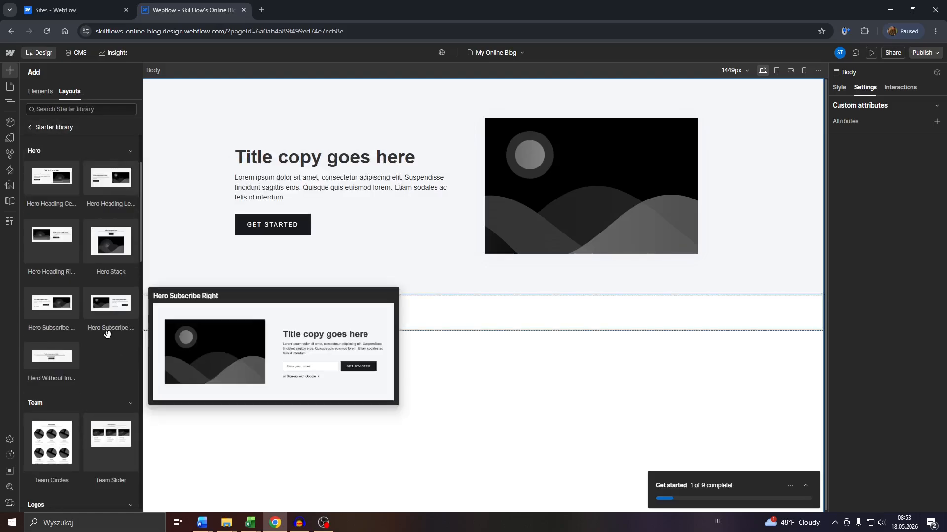
scroll(111, 305, "down", 2)
scroll(97, 355, "down", 6)
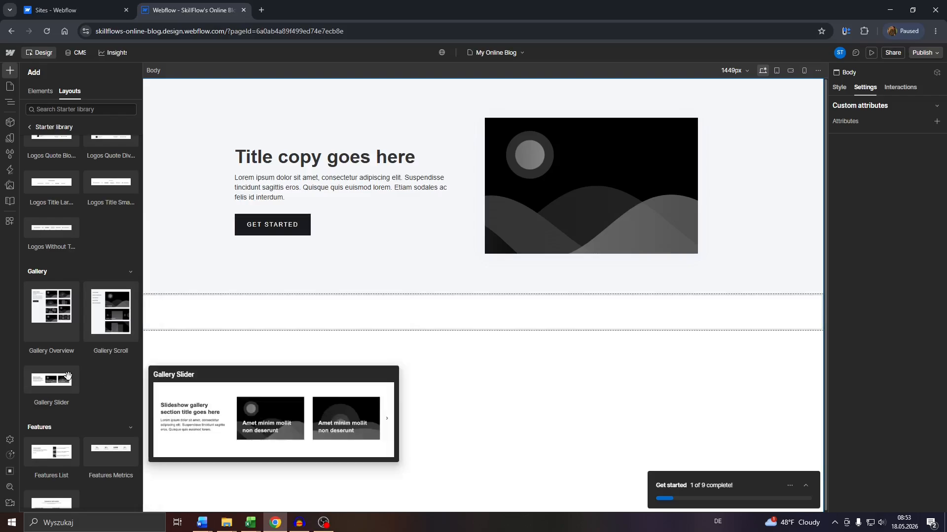
mouse_move(102, 324)
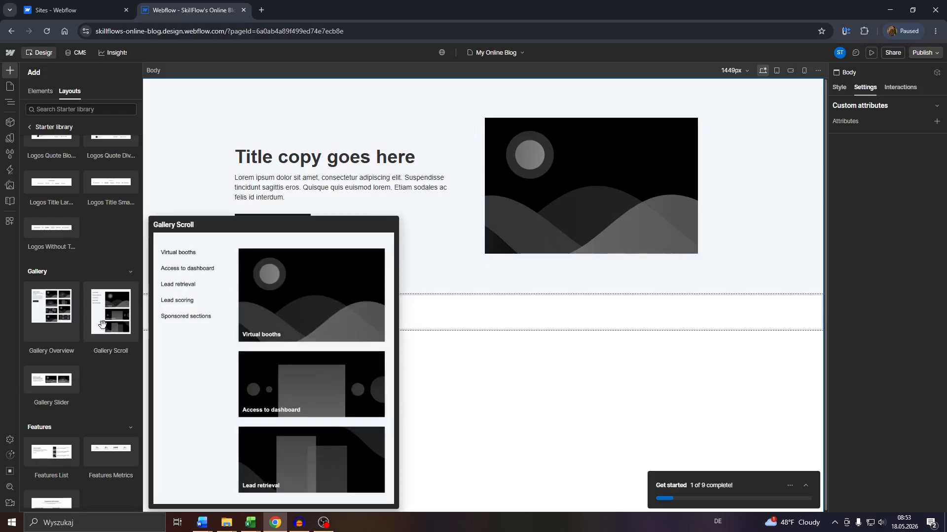
mouse_move(65, 321)
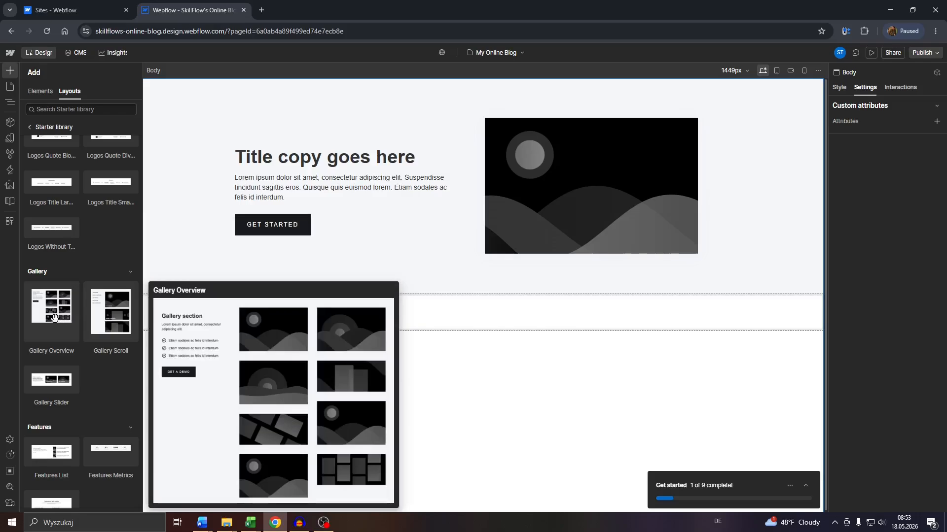
left_click_drag(54, 317, 398, 311)
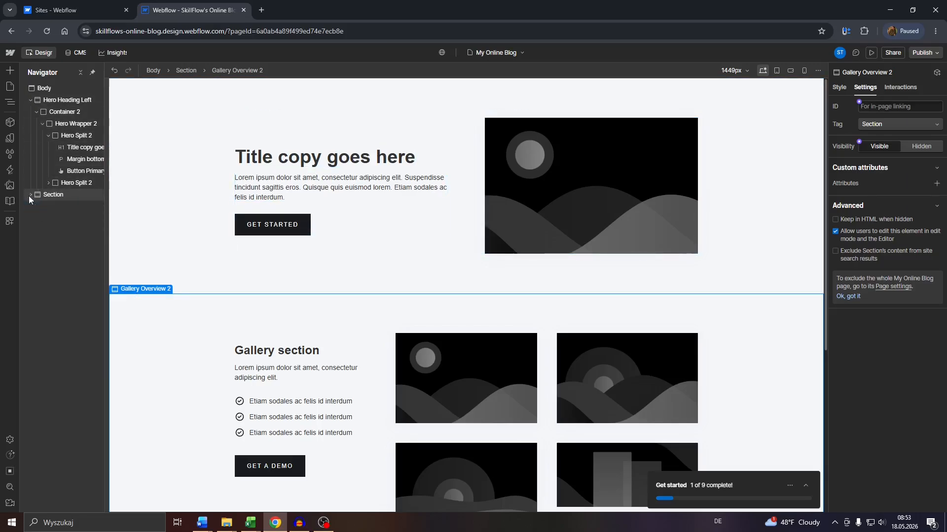
- Examine the new gallery, the settings of its first image, and the column and row settings of that image's grid
scroll(324, 305, "down", 4)
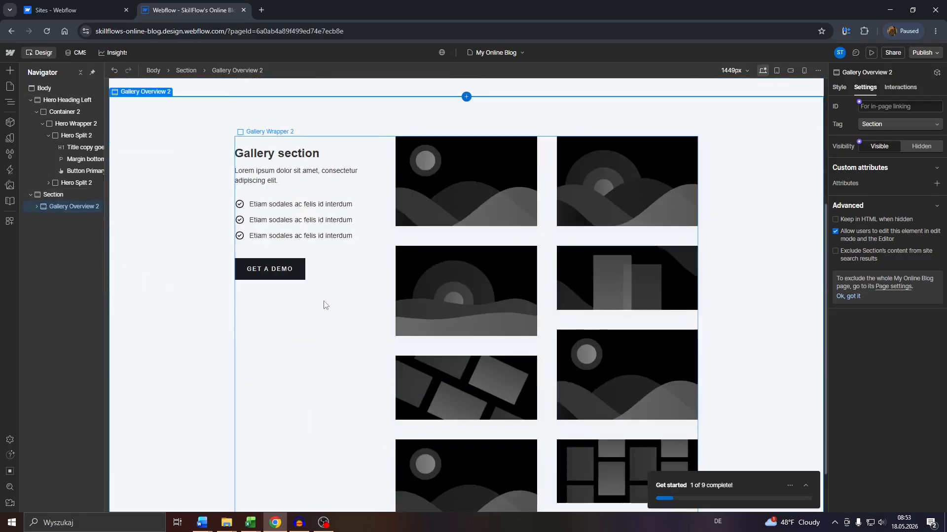
scroll(323, 303, "down", 1)
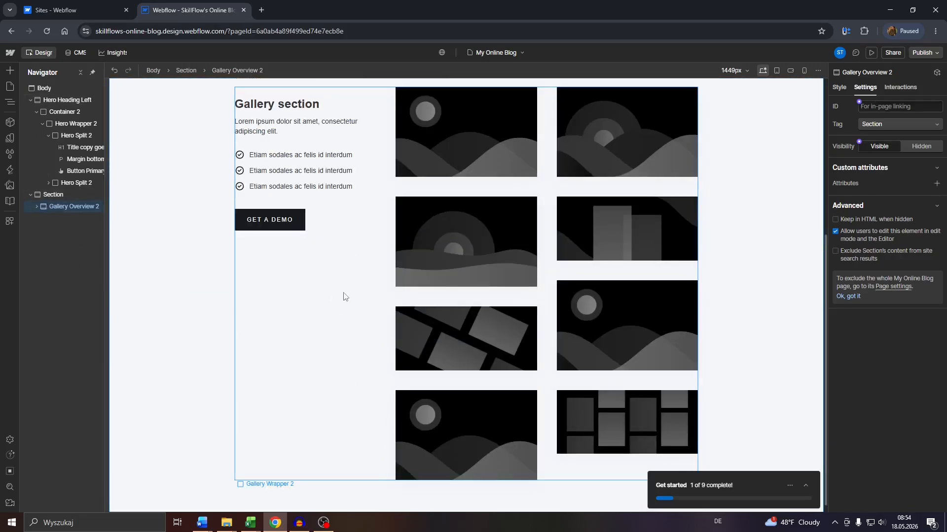
scroll(475, 251, "up", 2)
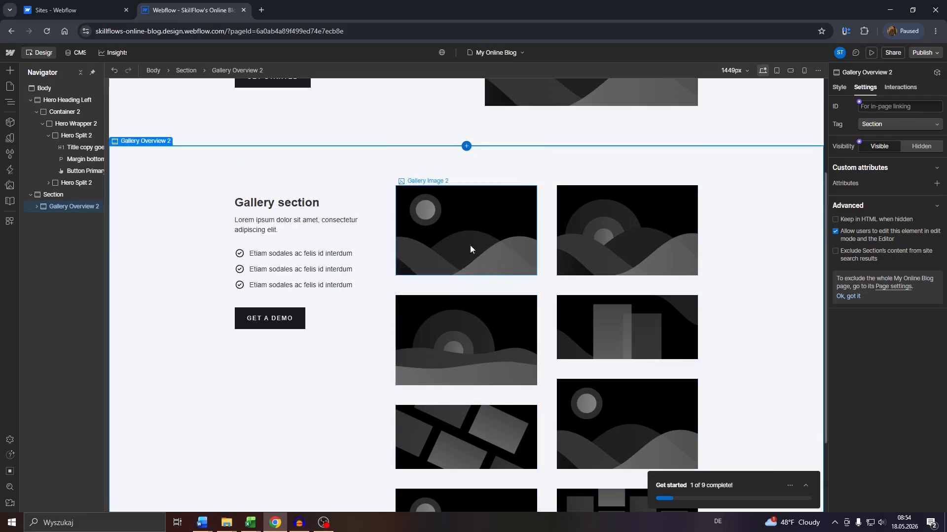
left_click(440, 233)
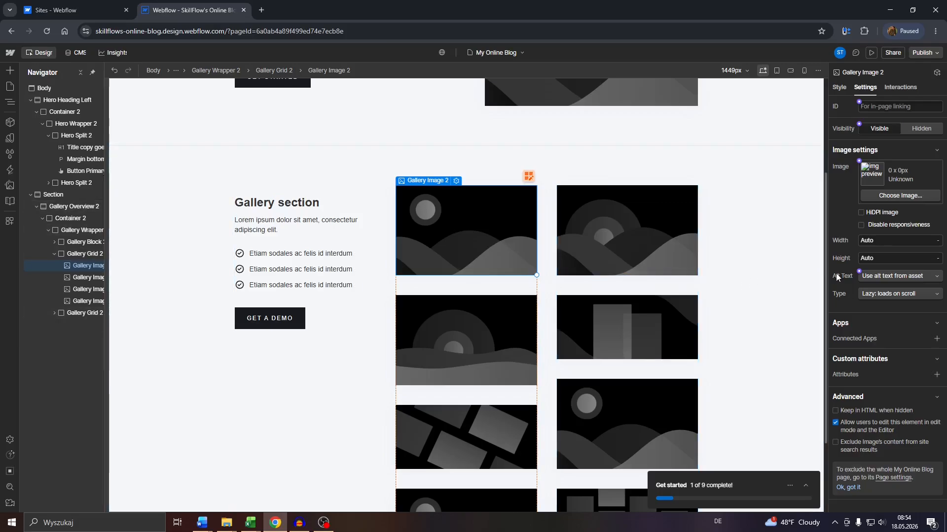
left_click(528, 176)
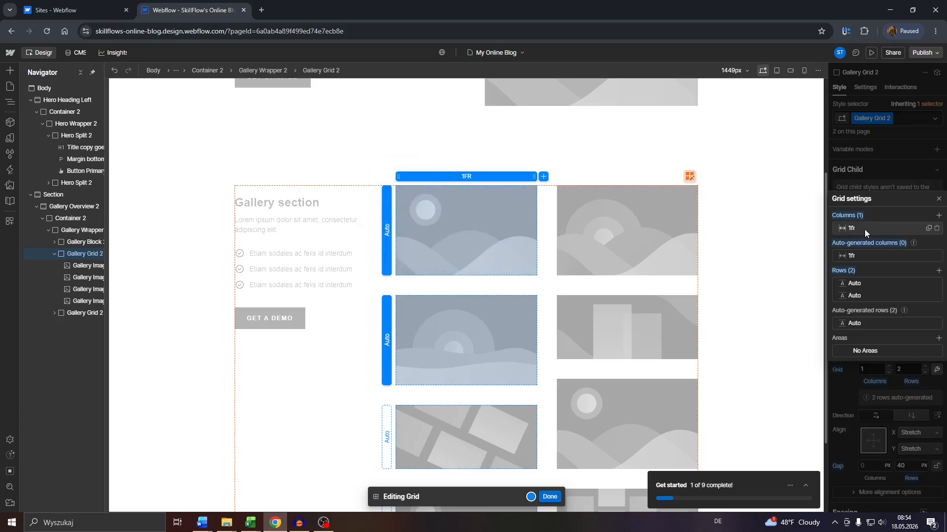
left_click(841, 228)
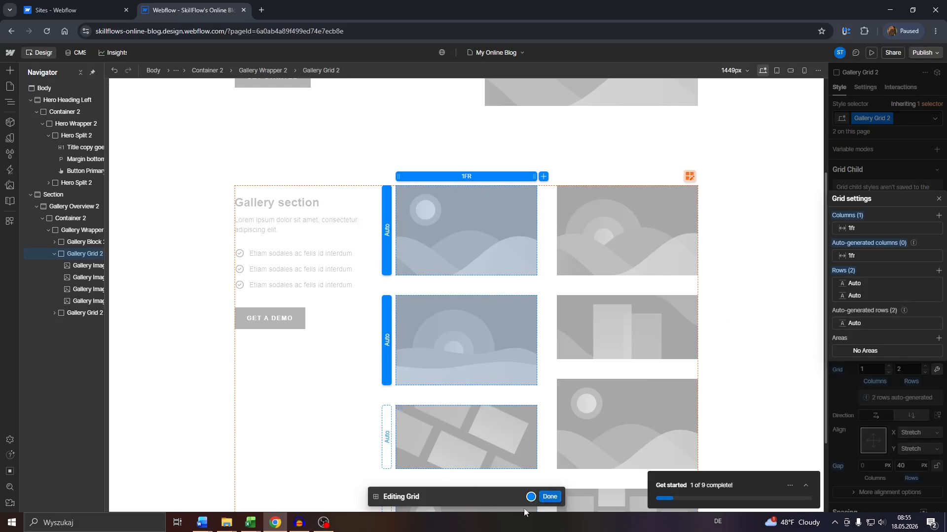
left_click(550, 496)
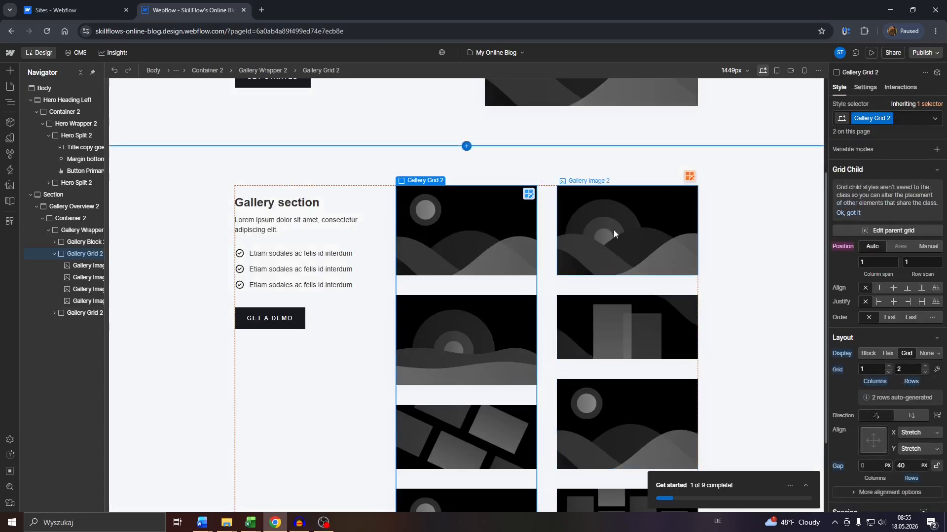
- Move the first image of the gallery's second column out of its grid, directly into the Gallery Overview section
left_click_drag(665, 235, 548, 258)
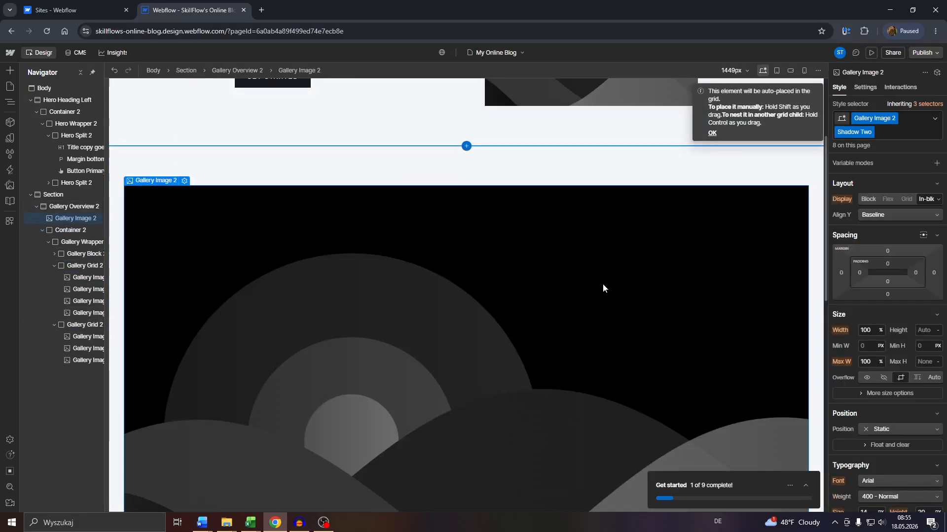